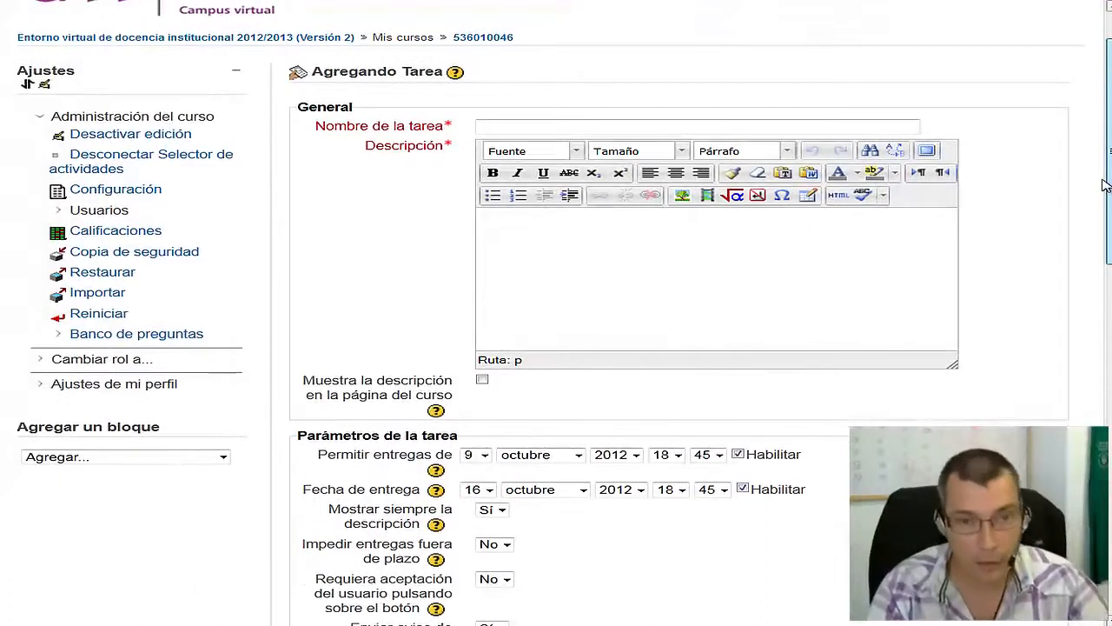
Name the new task "Actividad" in the Nombre de la tarea field
left_click_drag(1103, 185, 1103, 195)
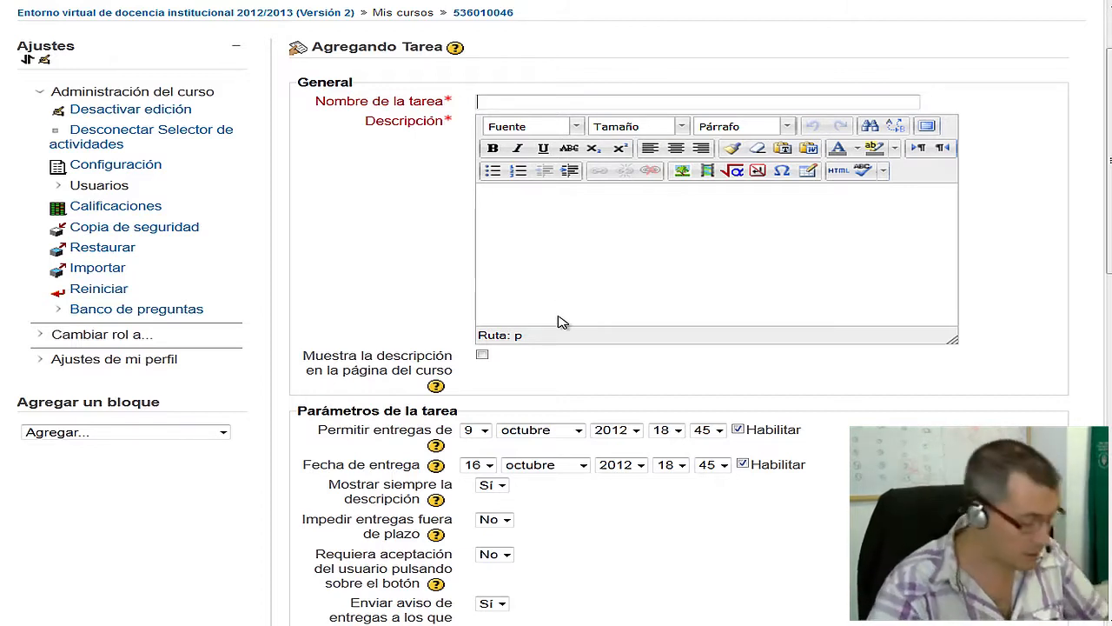
type("ACtividad")
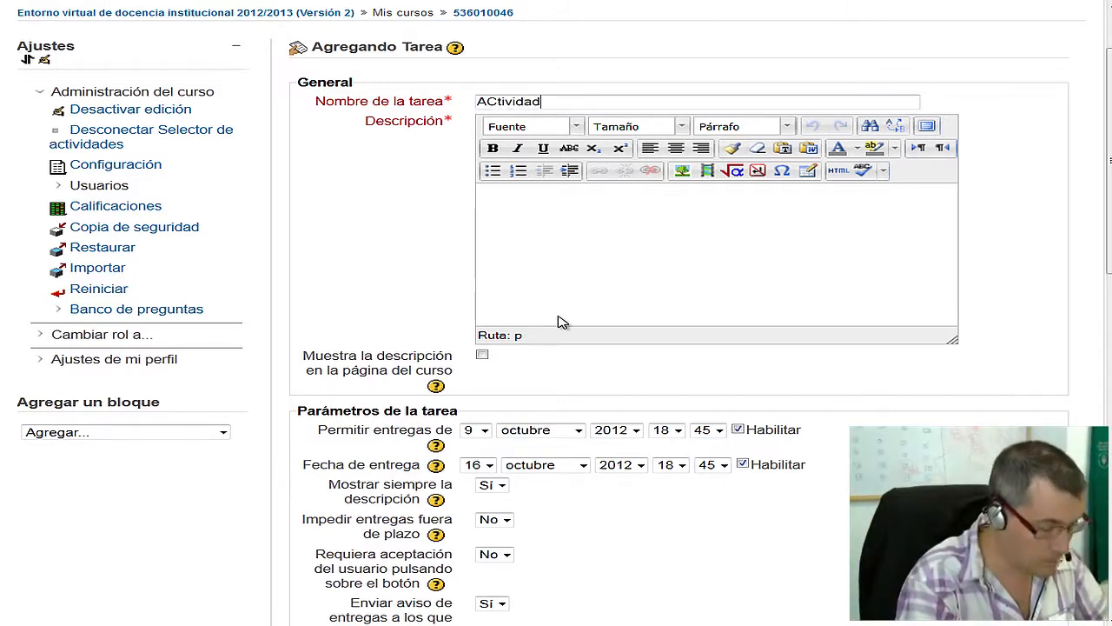
left_click(497, 102)
key("BackSpace")
type("c")
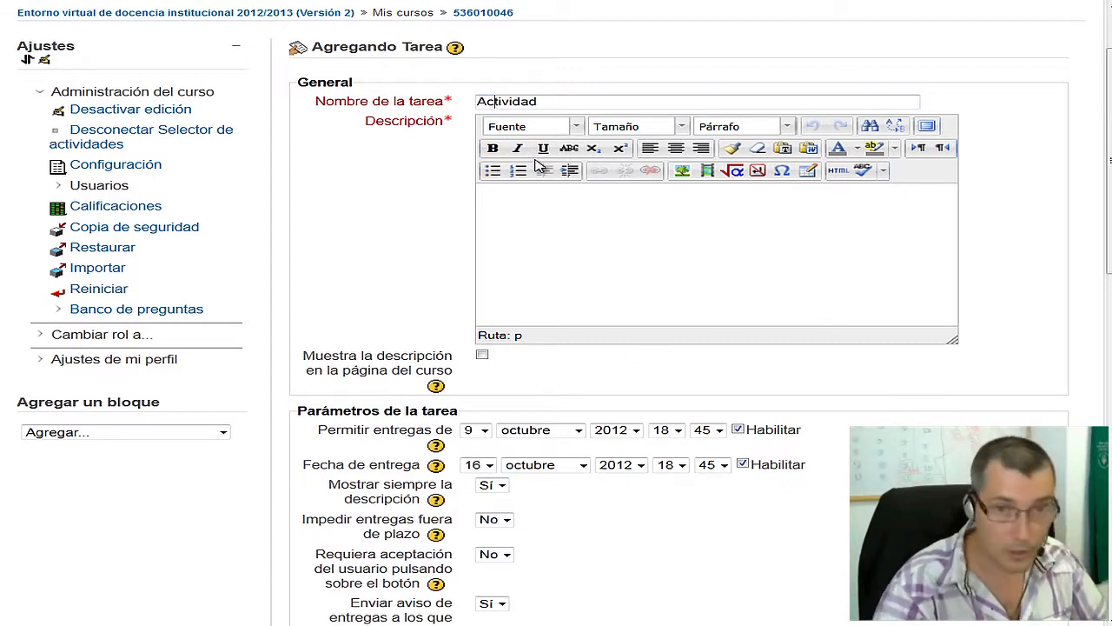
Paste the copied activity table into the task description and correct the misspelled word in point 1 to "análisis"
left_click(643, 269)
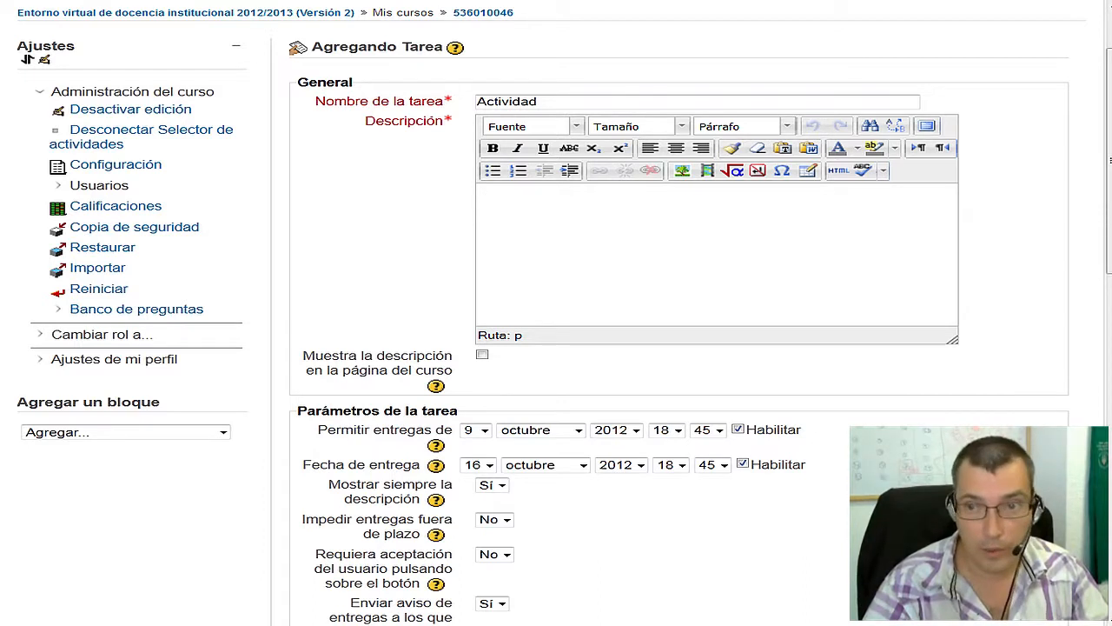
key("ctrl+v")
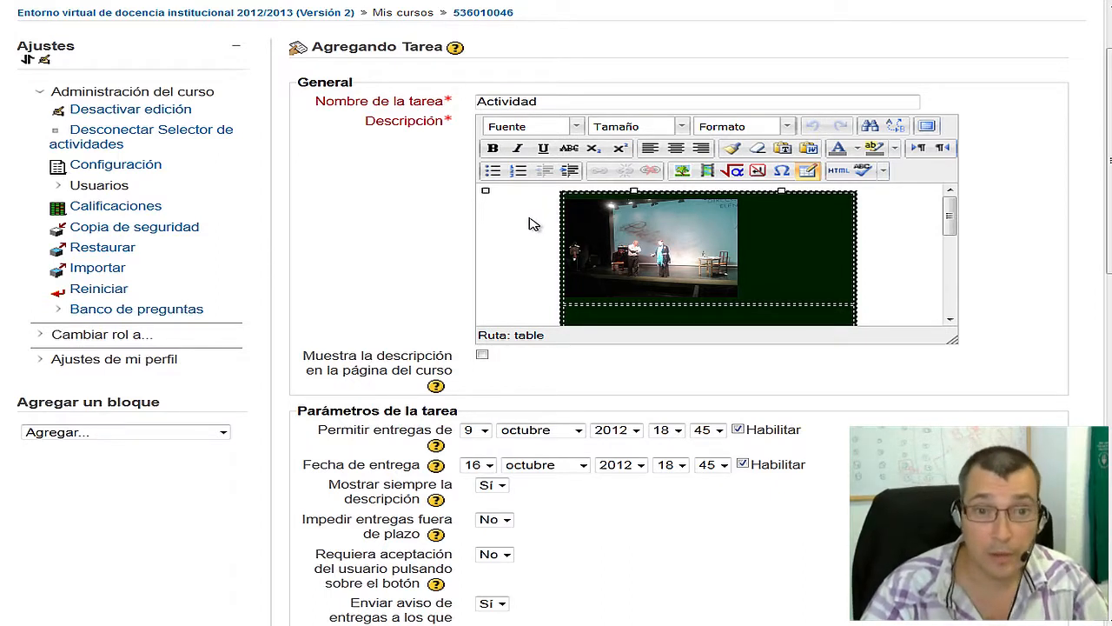
left_click_drag(951, 219, 930, 293)
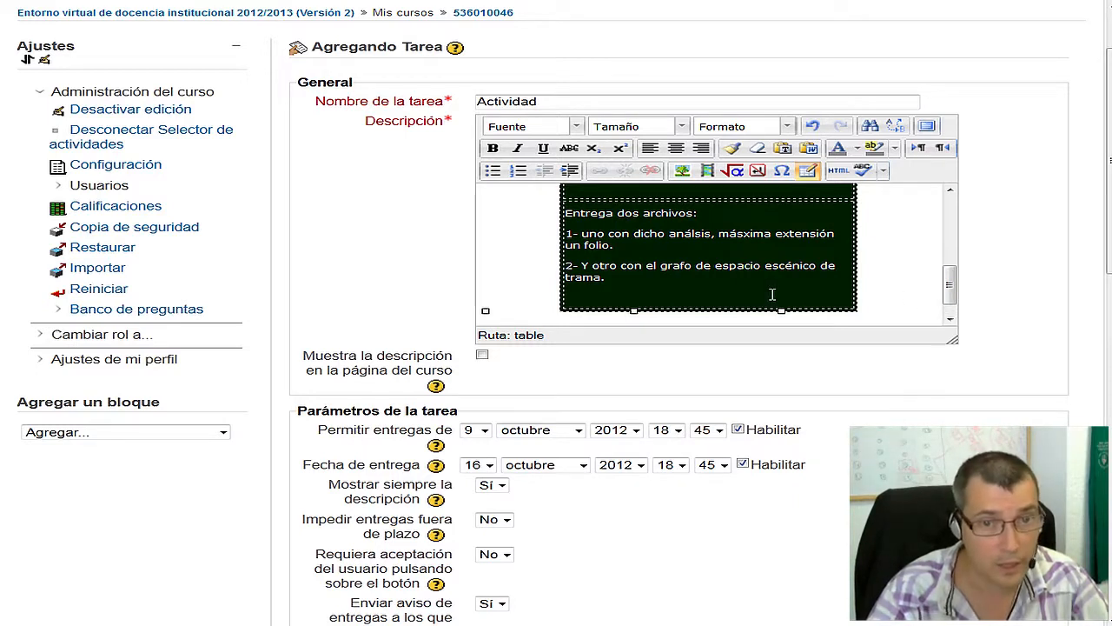
left_click(700, 233)
type("i")
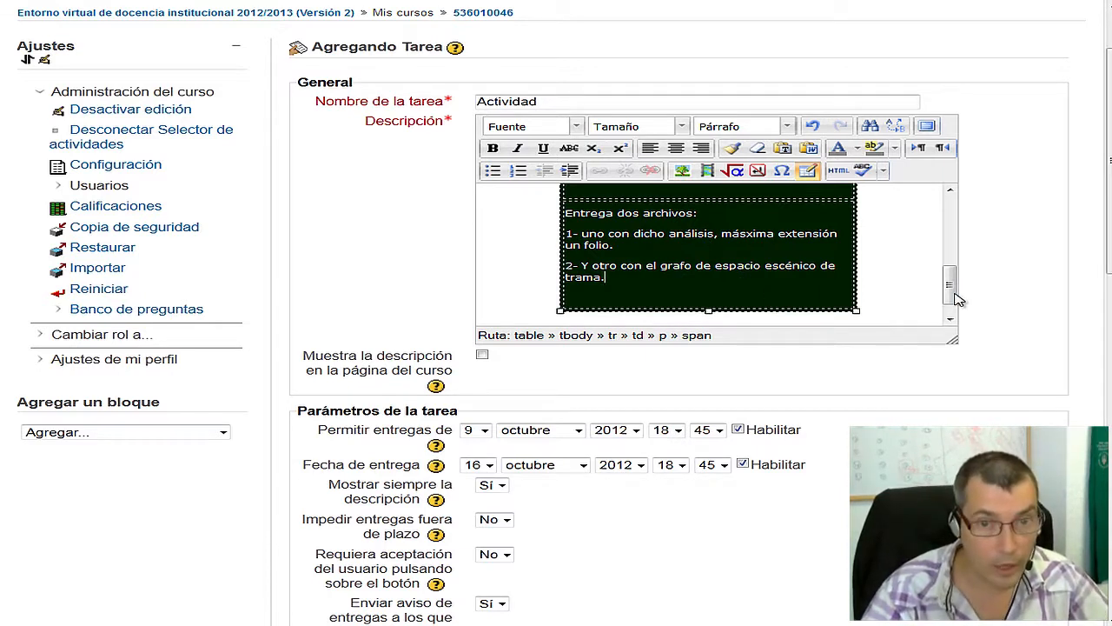
left_click_drag(948, 287, 947, 298)
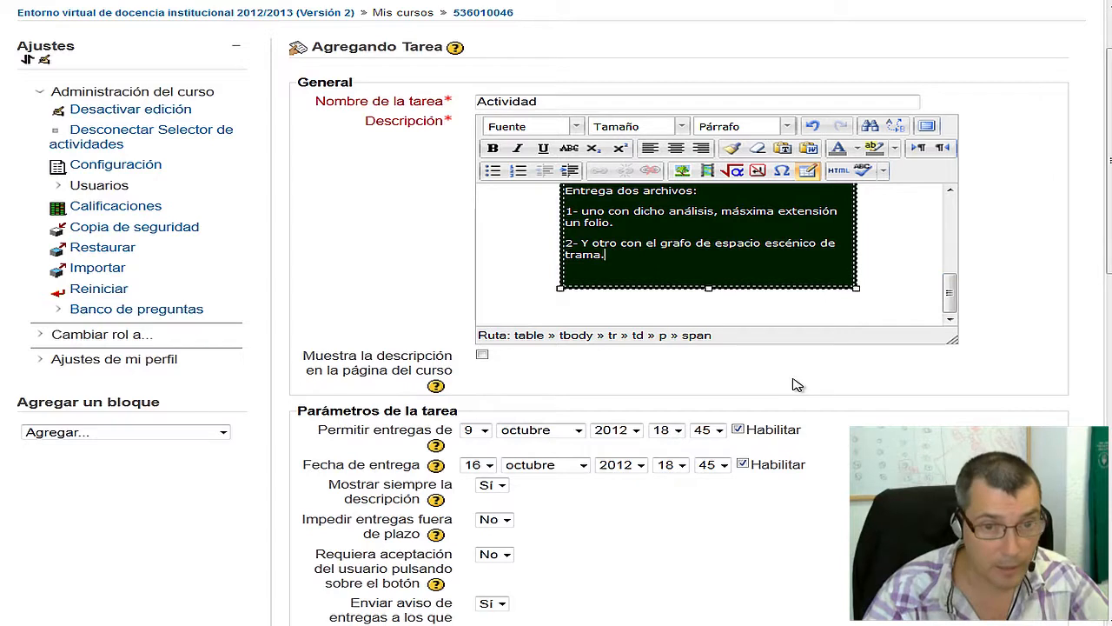
Enable showing the description on the course page and review the task's delivery dates and parameters
scroll(794, 385, "down", 5)
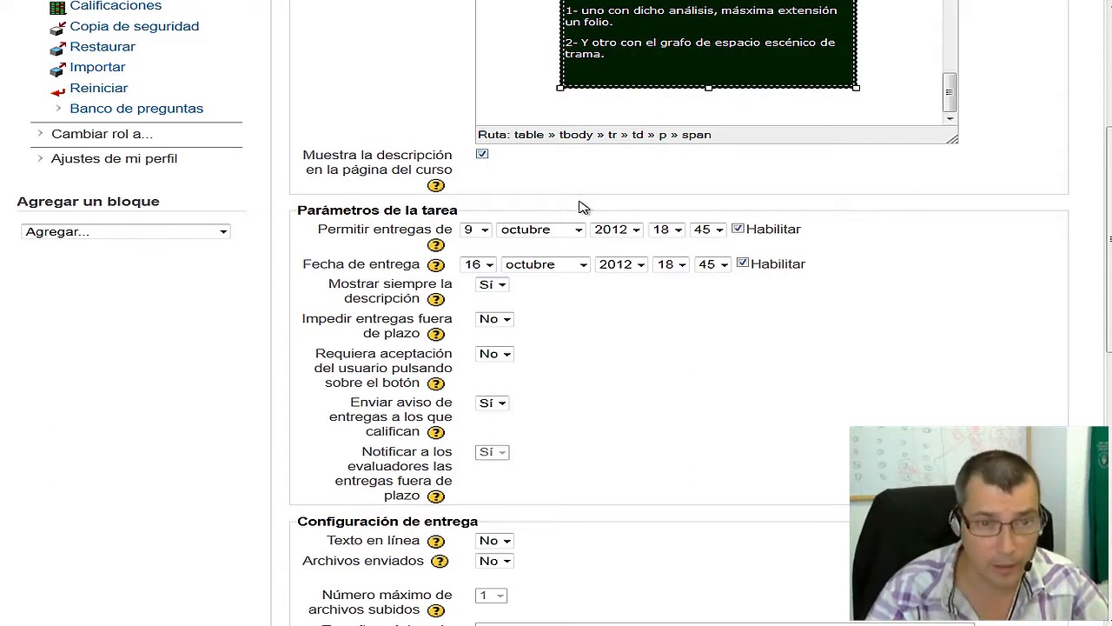
scroll(582, 207, "down", 2)
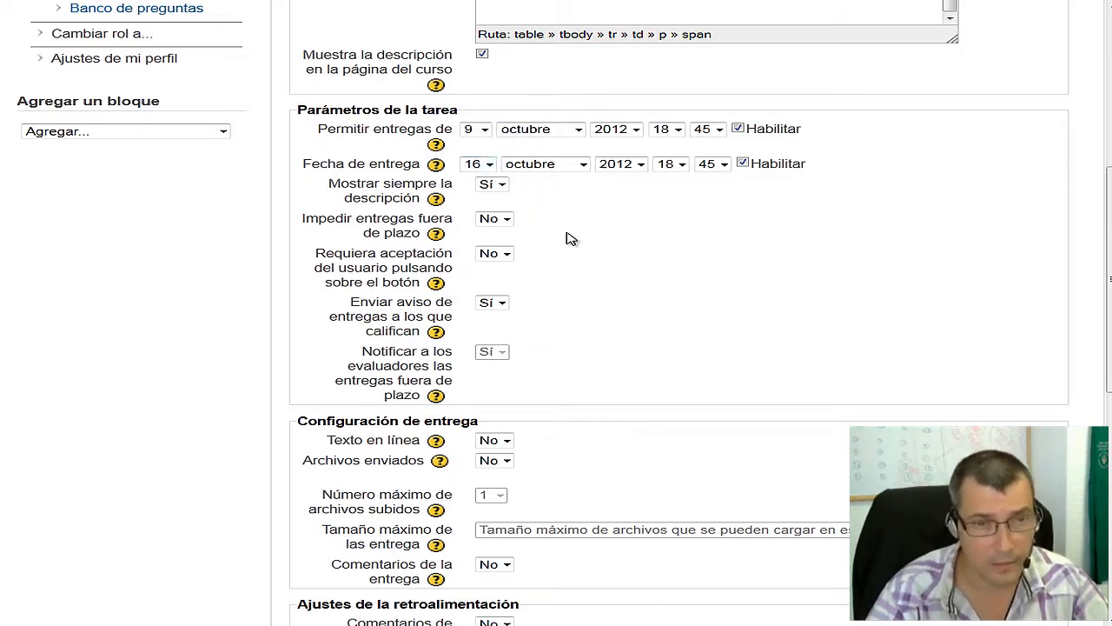
scroll(565, 238, "down", 1)
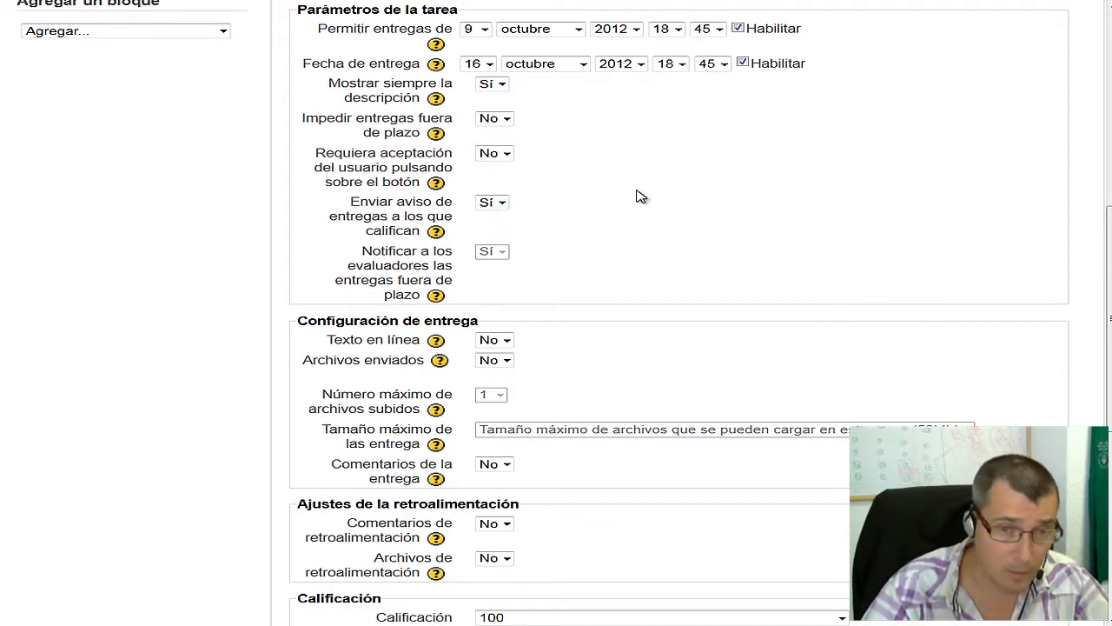
scroll(638, 196, "down", 2)
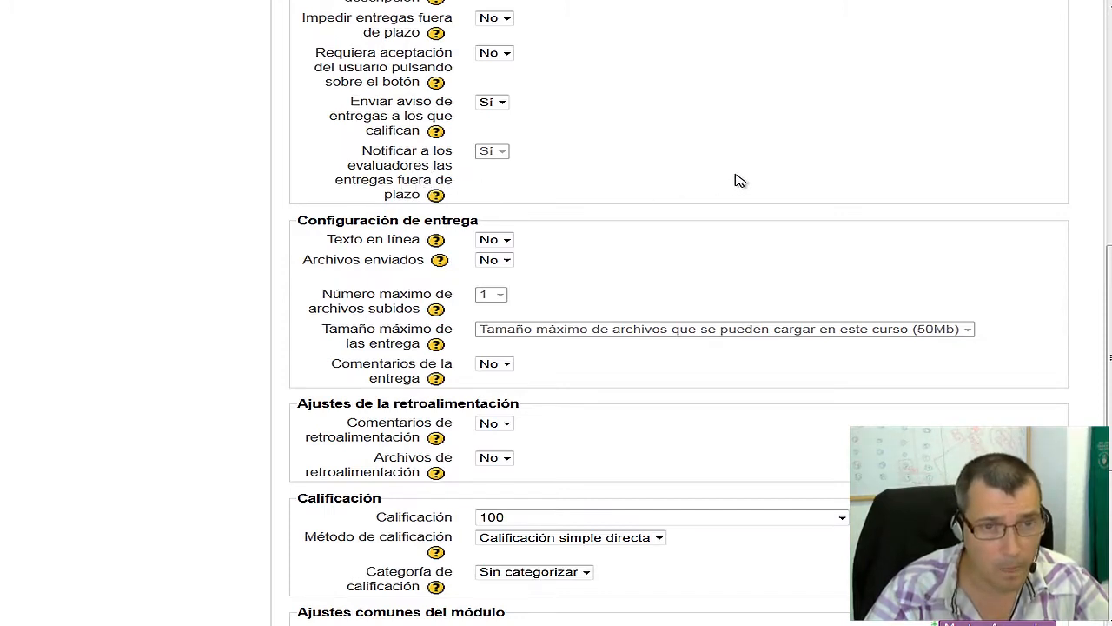
Set Texto en línea to Sí in the submission configuration and return it to No
scroll(735, 180, "down", 2)
left_click(423, 137)
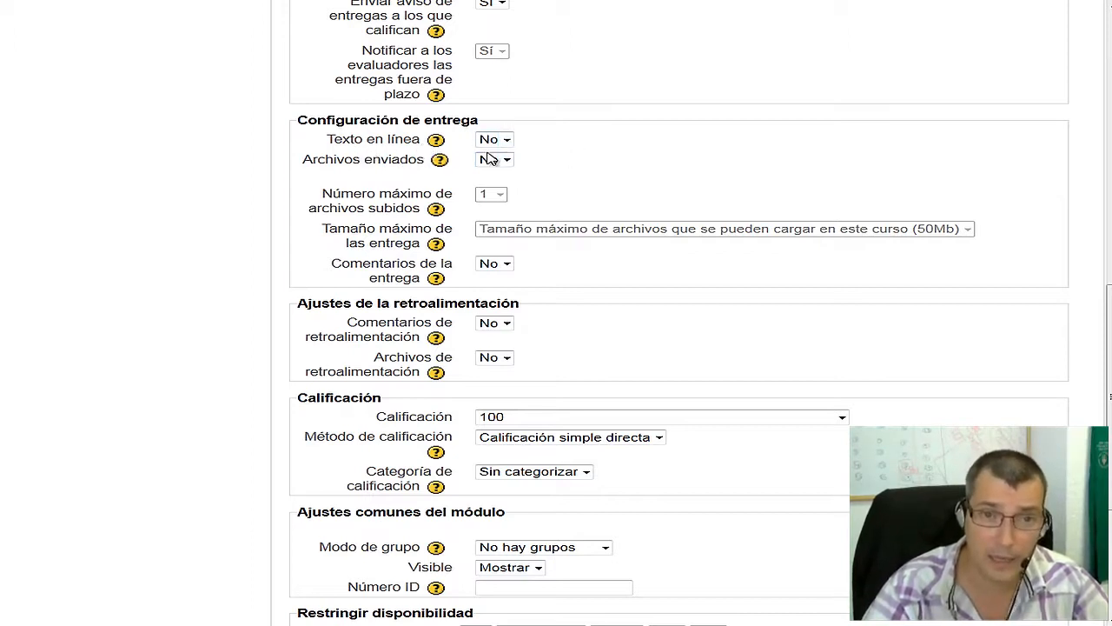
left_click(507, 140)
left_click(495, 169)
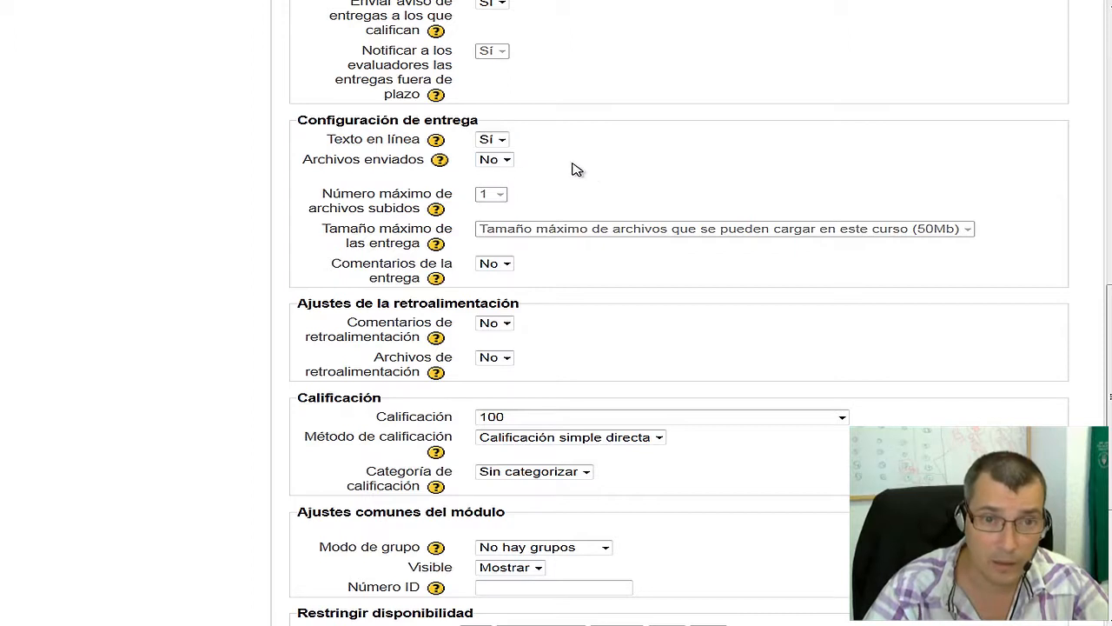
left_click(503, 142)
left_click(498, 157)
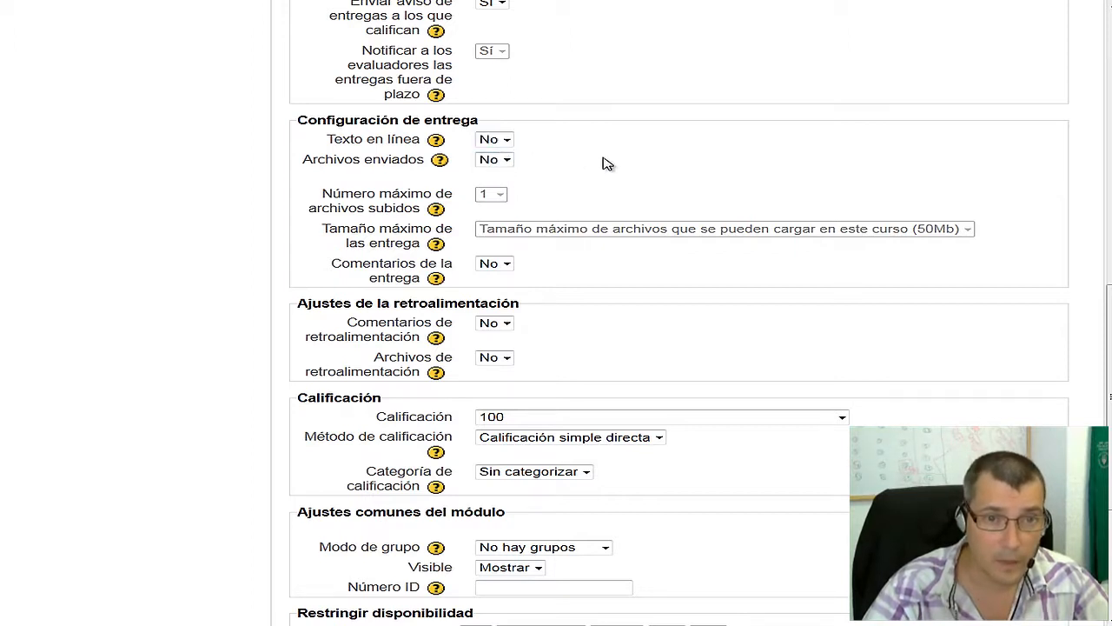
Enable Archivos enviados and set the maximum number of uploaded files to 2
left_click(340, 167)
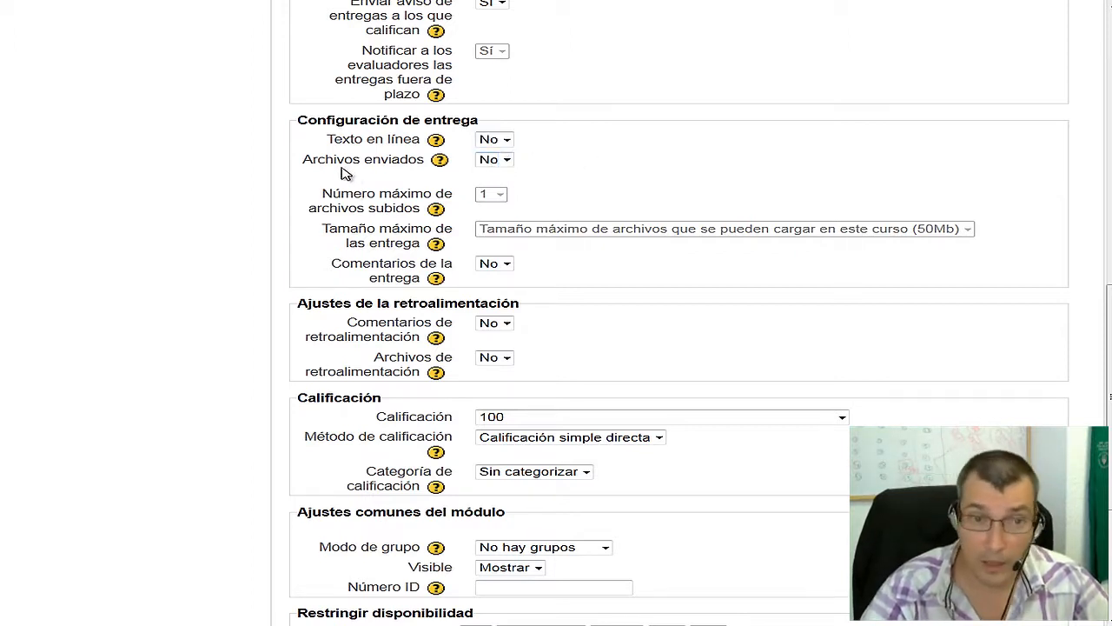
left_click(507, 163)
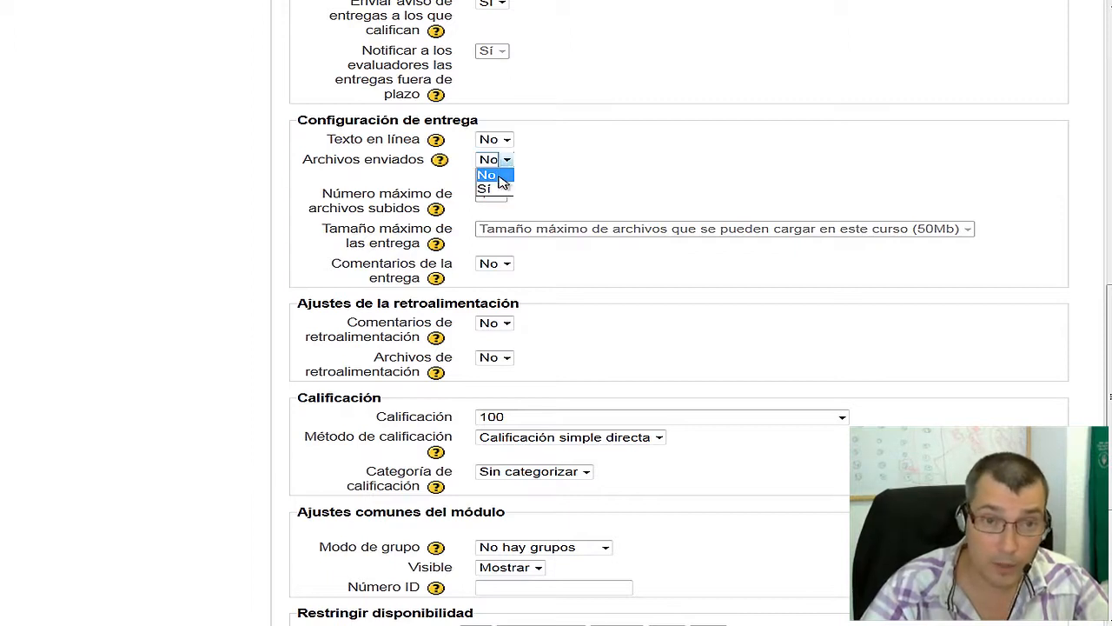
left_click(502, 189)
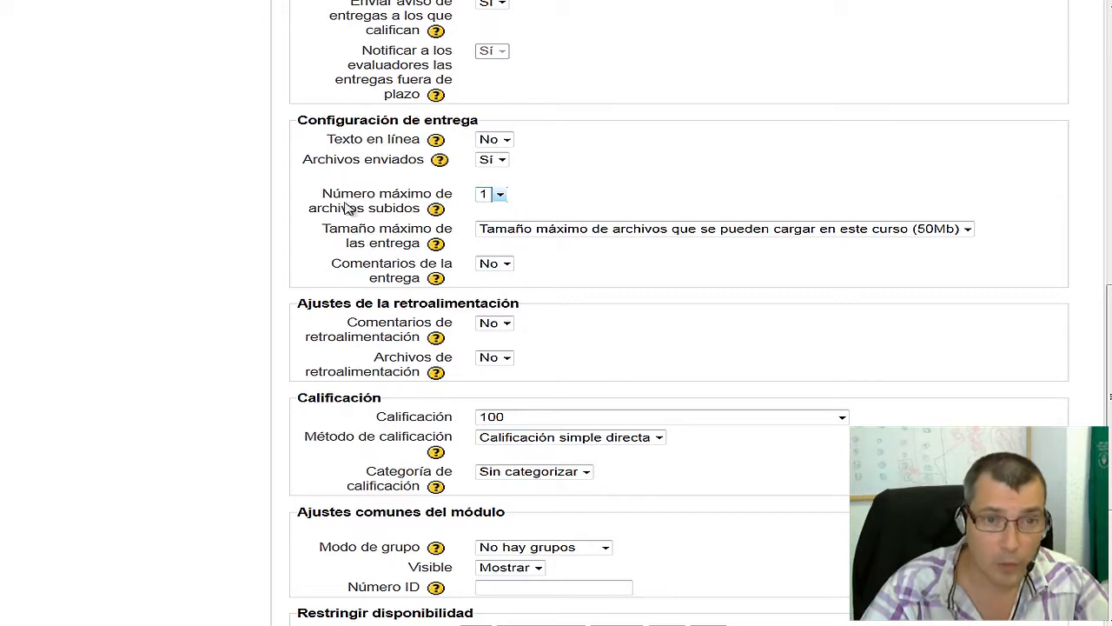
left_click(501, 194)
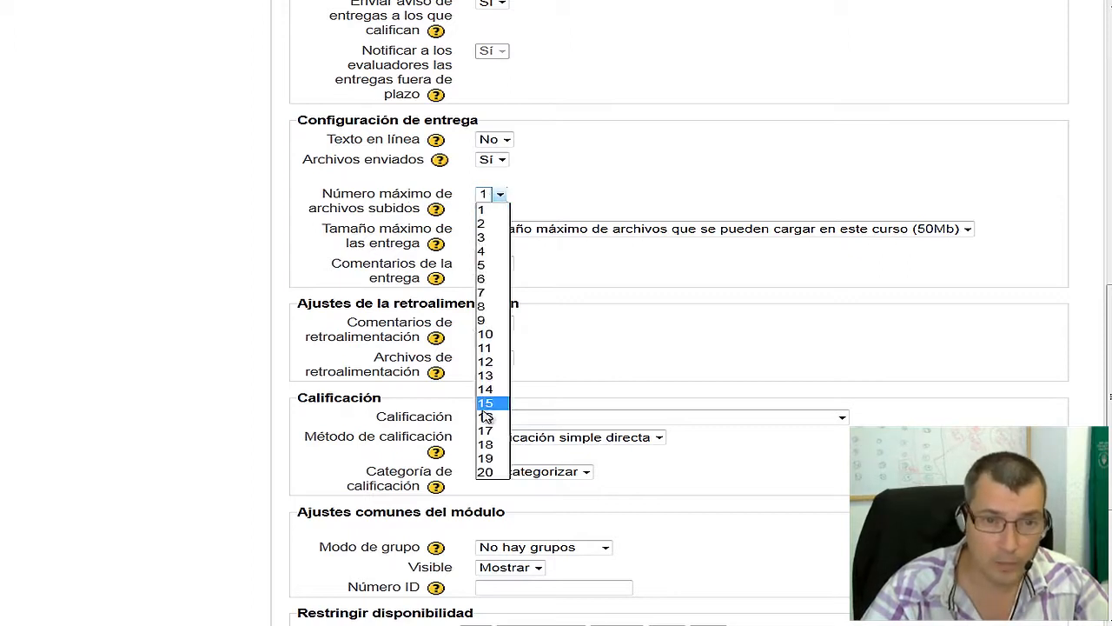
left_click(488, 225)
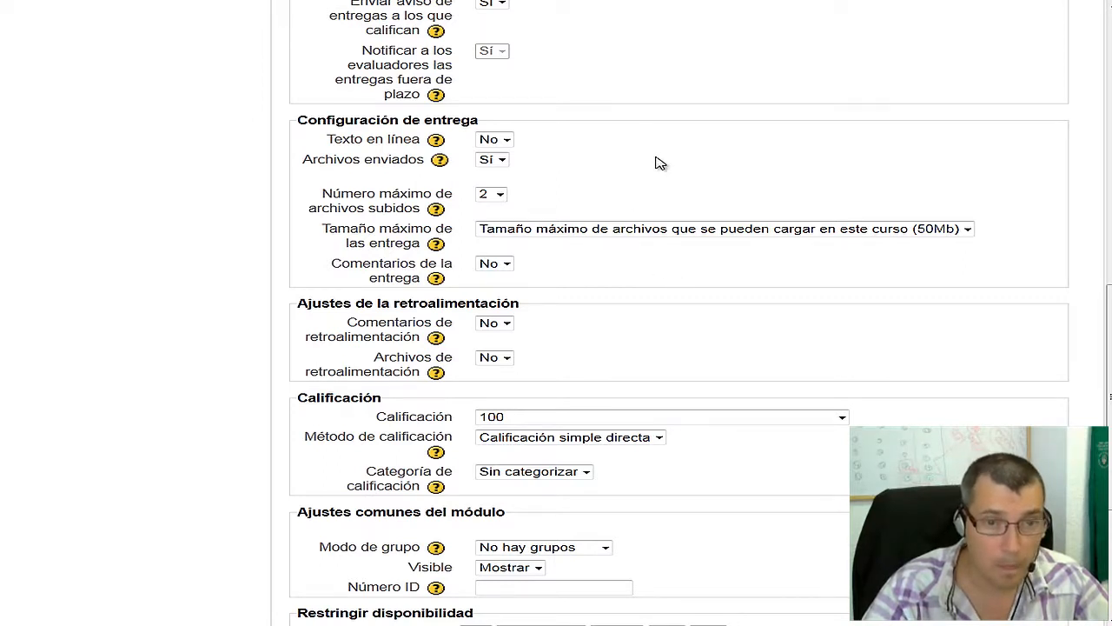
Set the maximum submission size to 1Mb and enable Comentarios de la entrega
left_click(967, 230)
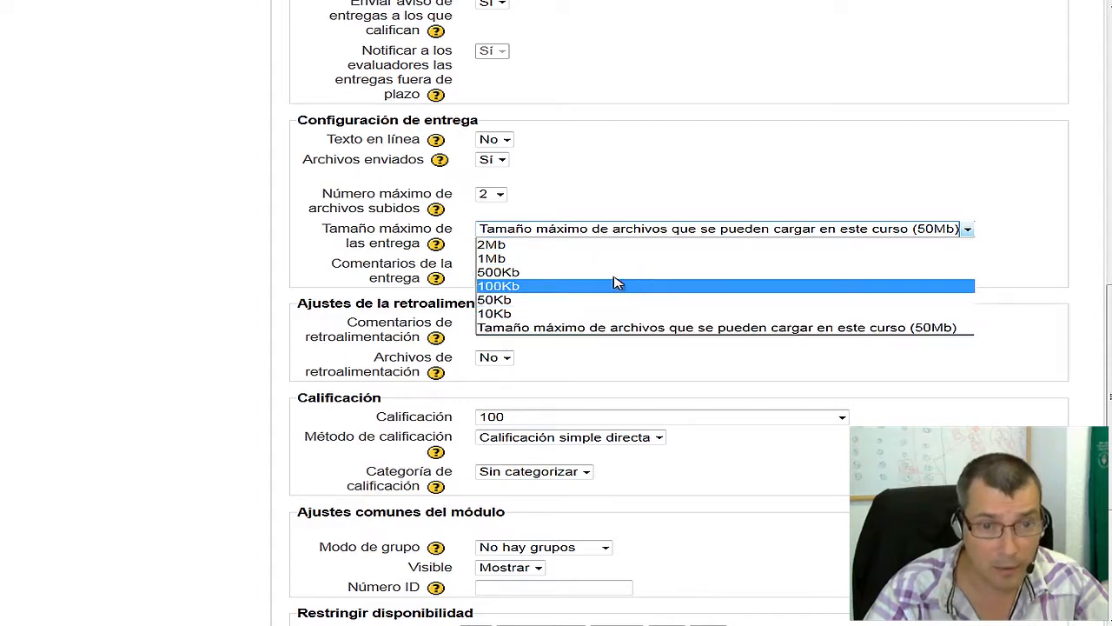
left_click(526, 258)
scroll(631, 274, "down", 2)
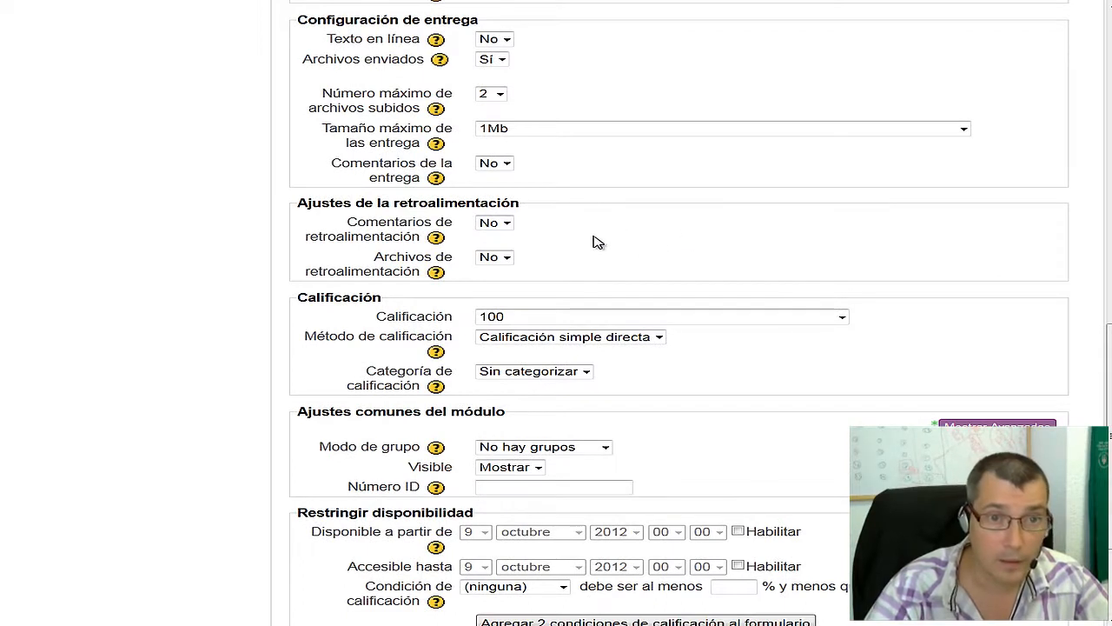
left_click(508, 165)
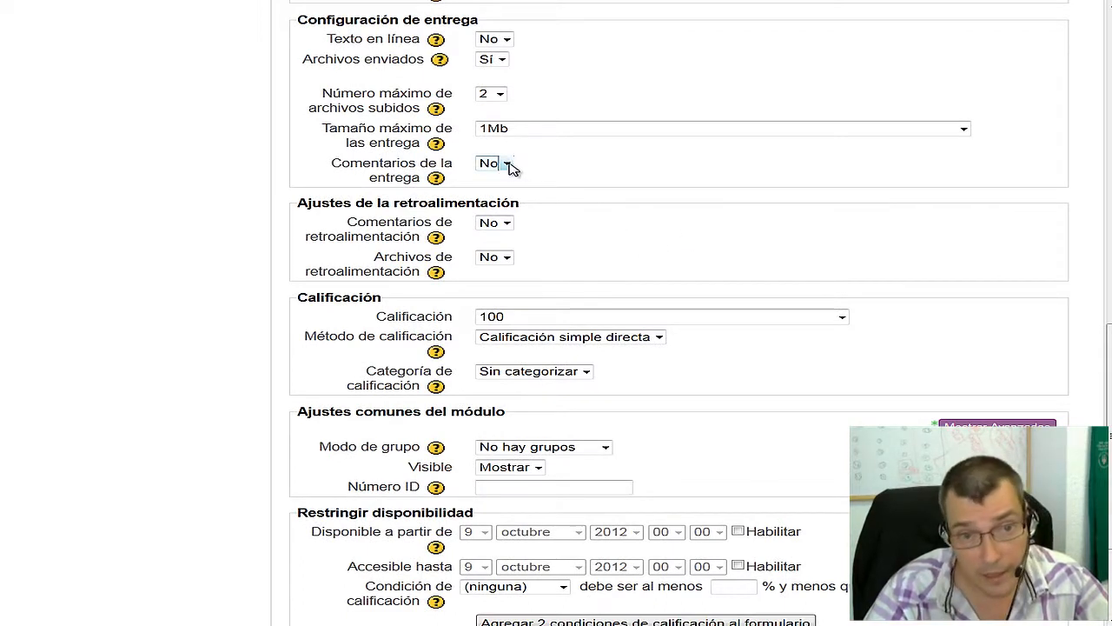
left_click(508, 168)
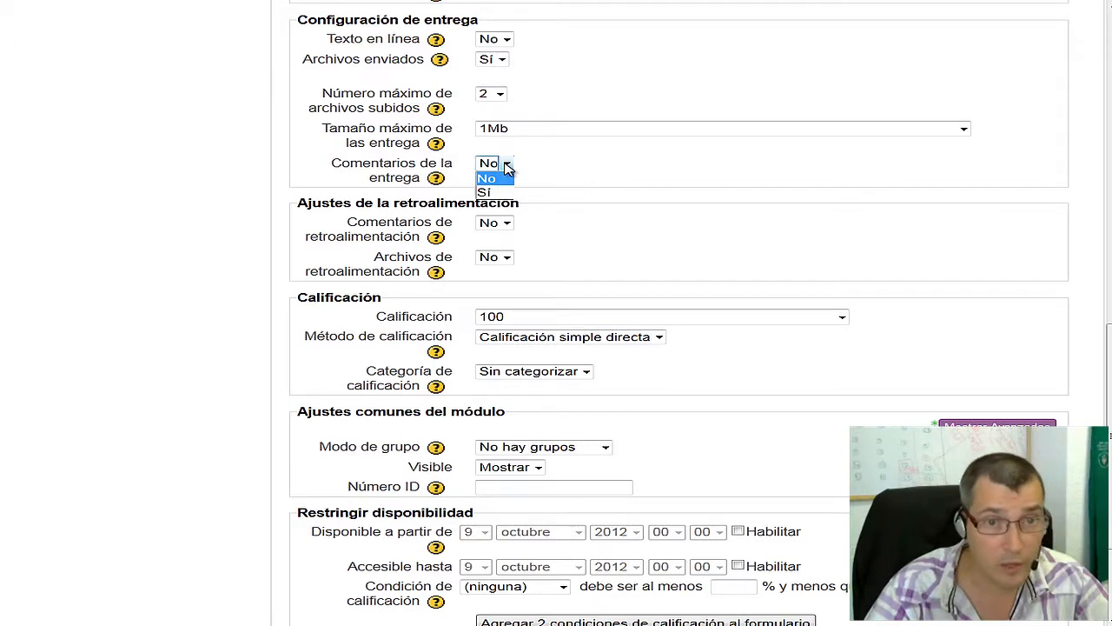
left_click(499, 189)
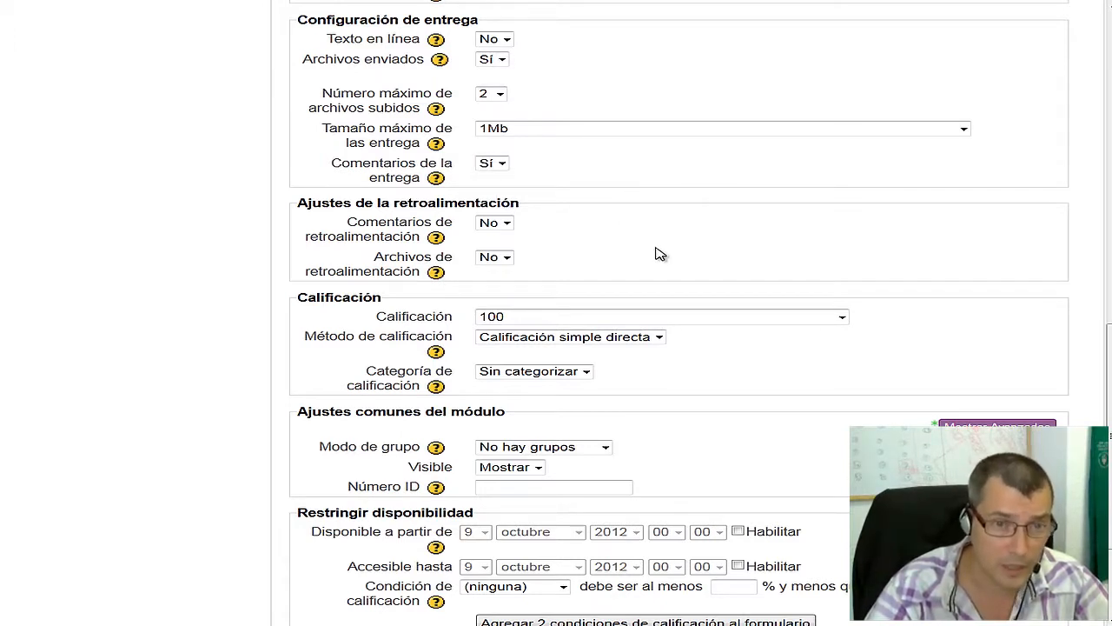
Enable both Comentarios de retroalimentación and Archivos de retroalimentación in the feedback settings
scroll(657, 253, "down", 2)
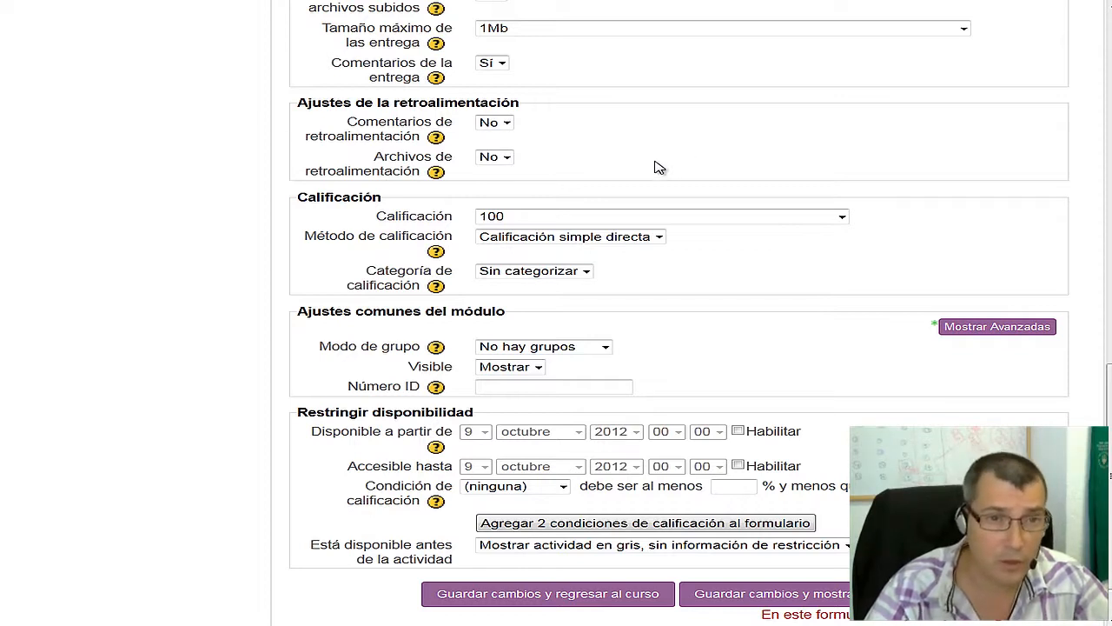
left_click(497, 122)
left_click(489, 152)
left_click(511, 166)
left_click(489, 185)
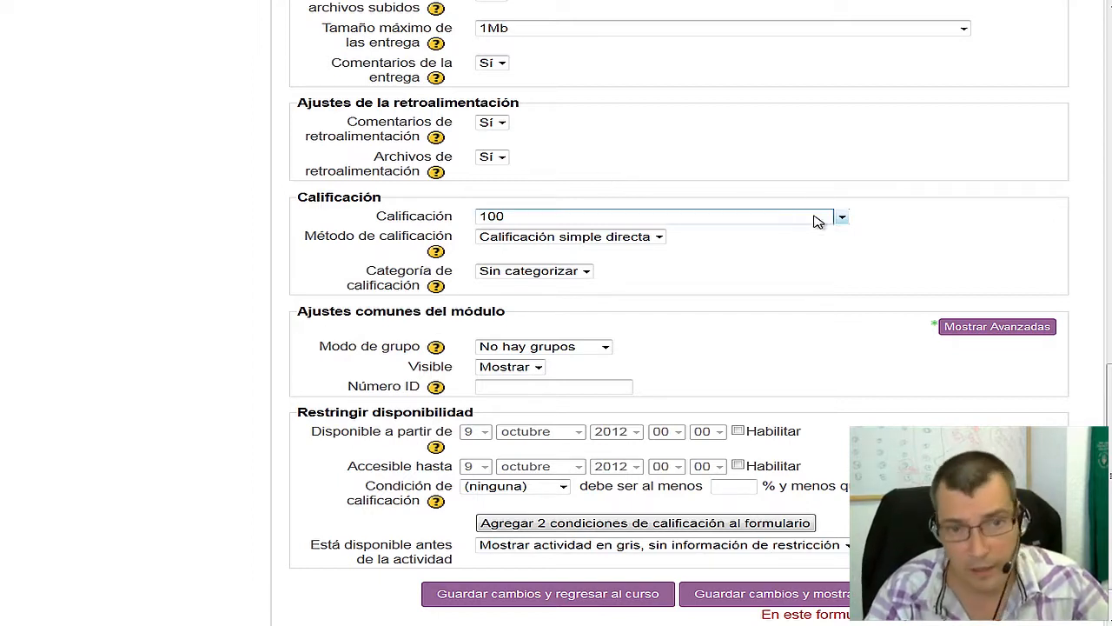
Examine the available options for the task's grade, grading method and grading category without changing them
left_click(841, 218)
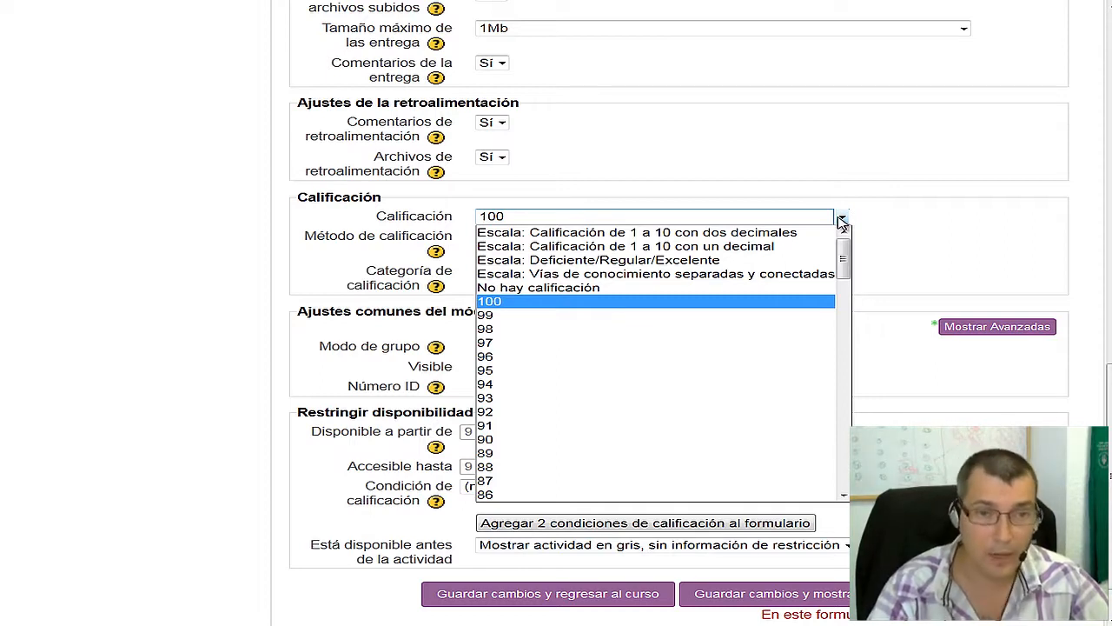
left_click(675, 310)
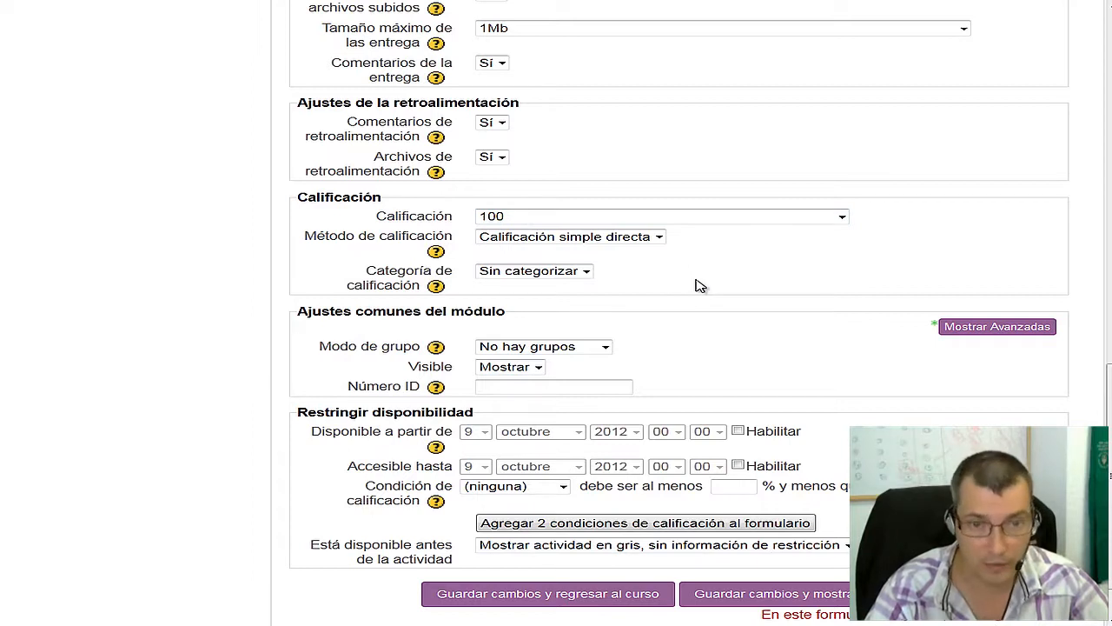
scroll(700, 286, "down", 1)
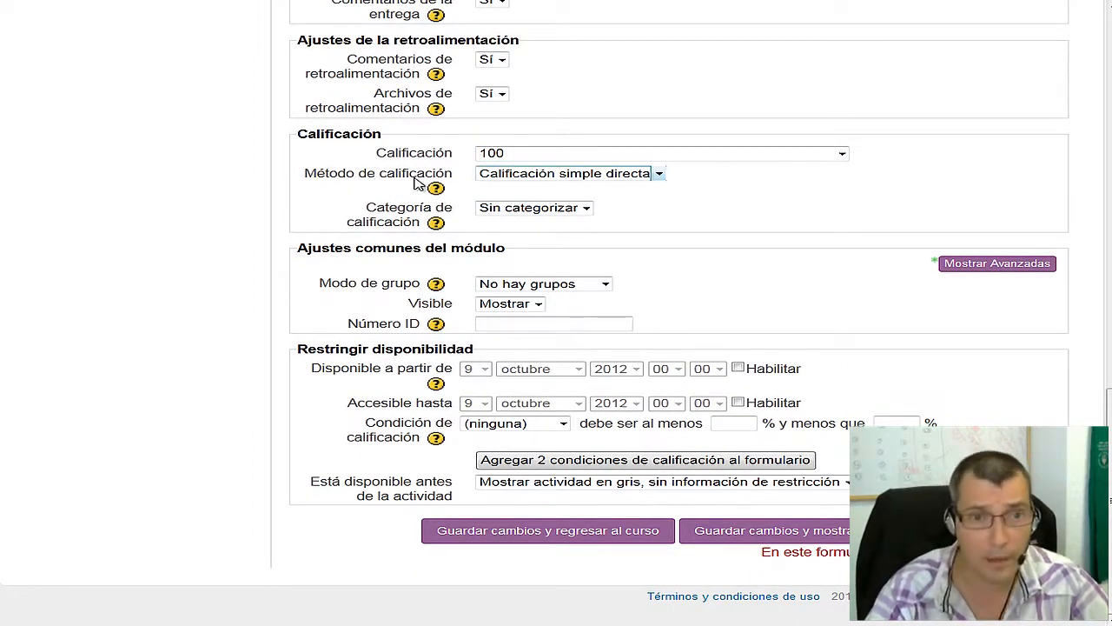
left_click(663, 179)
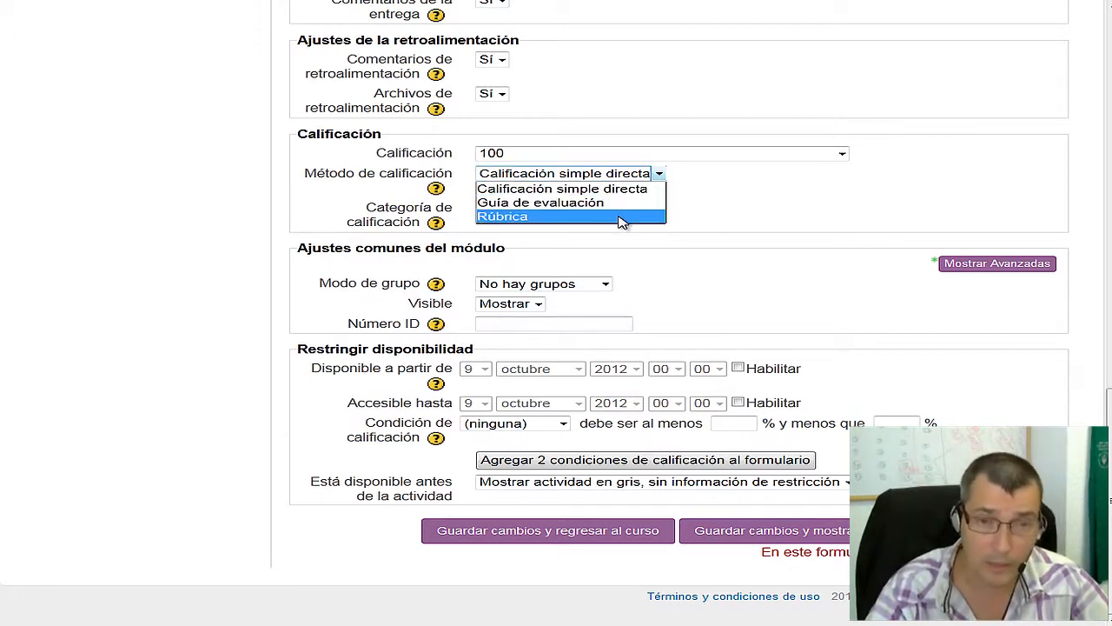
left_click(728, 206)
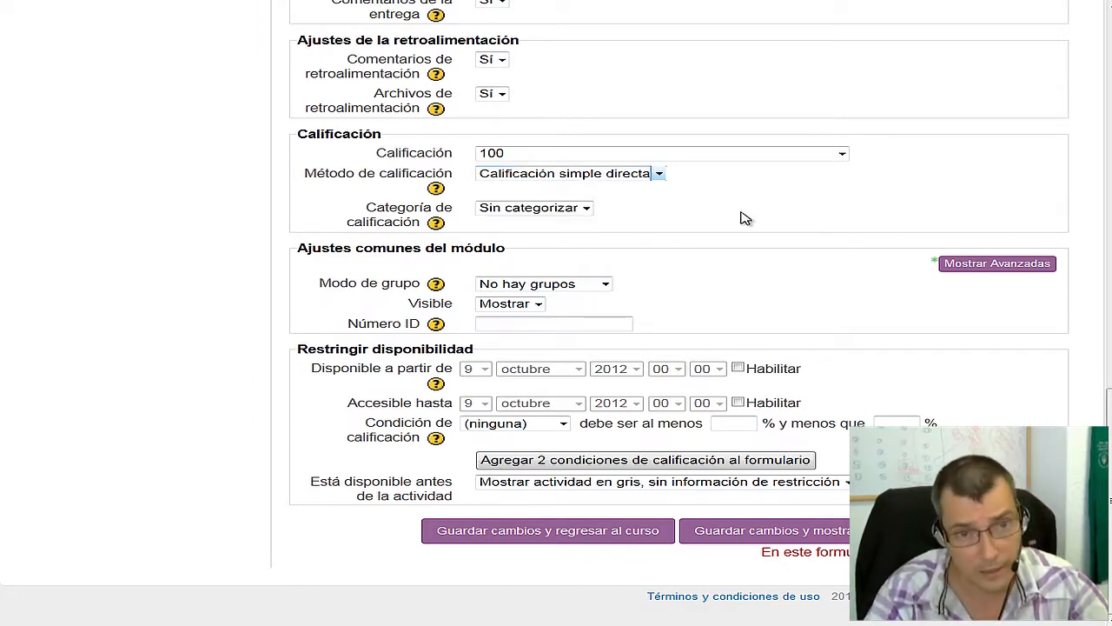
left_click(588, 212)
left_click(587, 212)
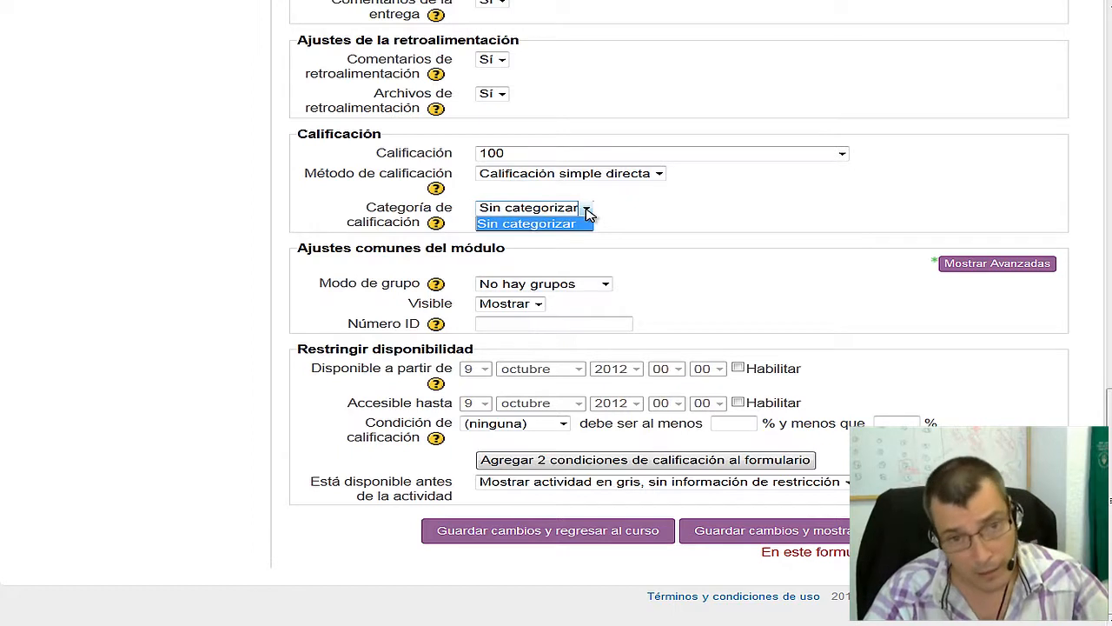
left_click(673, 225)
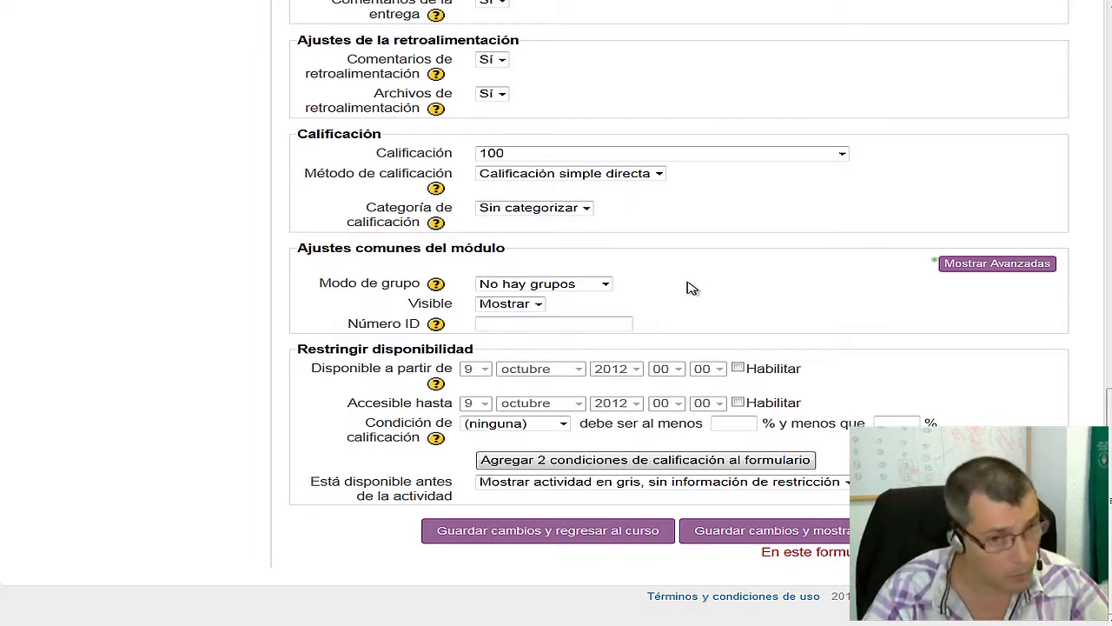
left_click(415, 301)
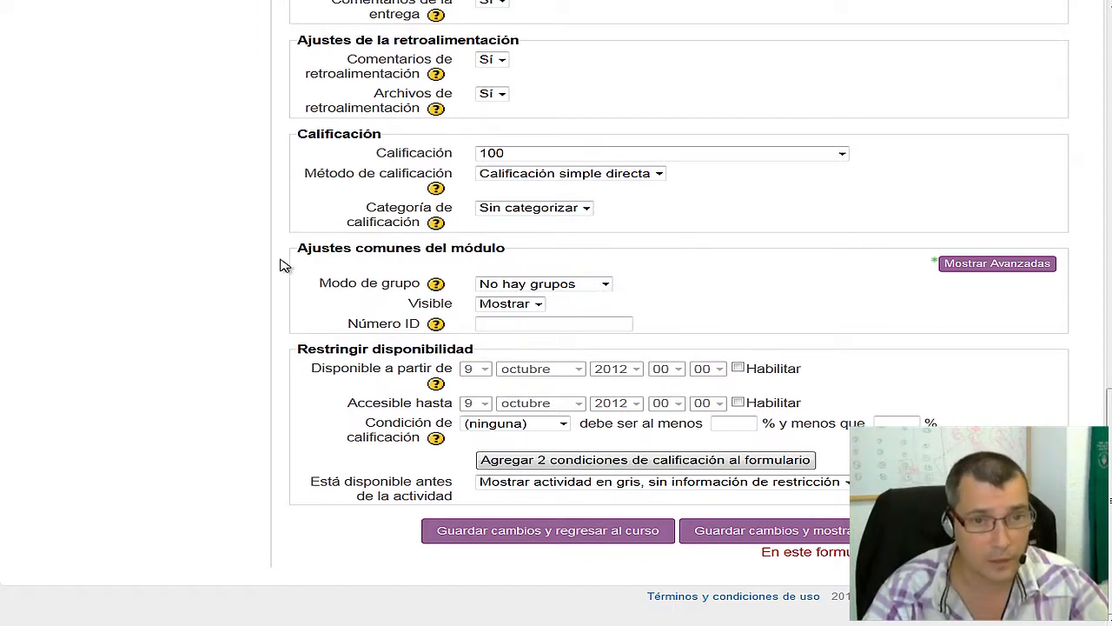
Examine the available options for Modo de grupo and Condición de calificación without changing them
left_click(605, 285)
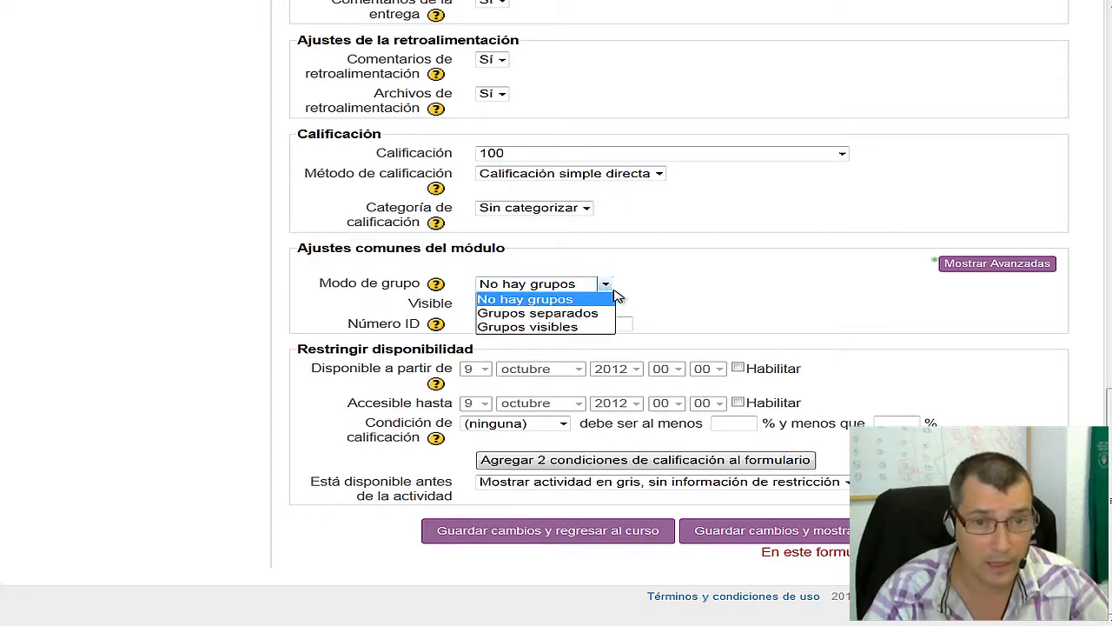
left_click(686, 305)
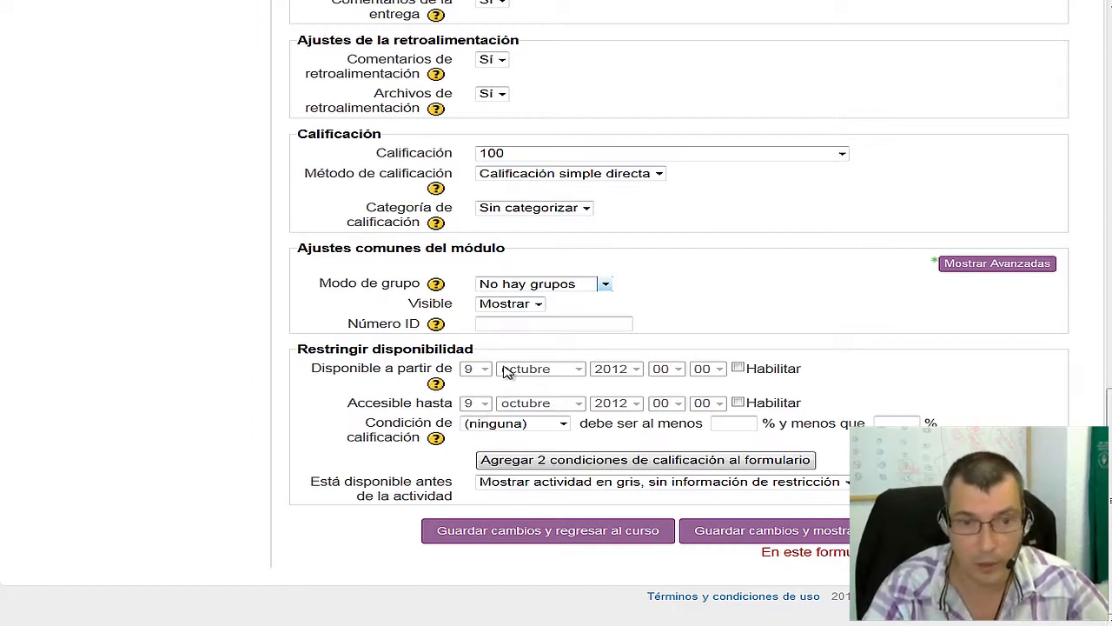
left_click(563, 423)
left_click(565, 437)
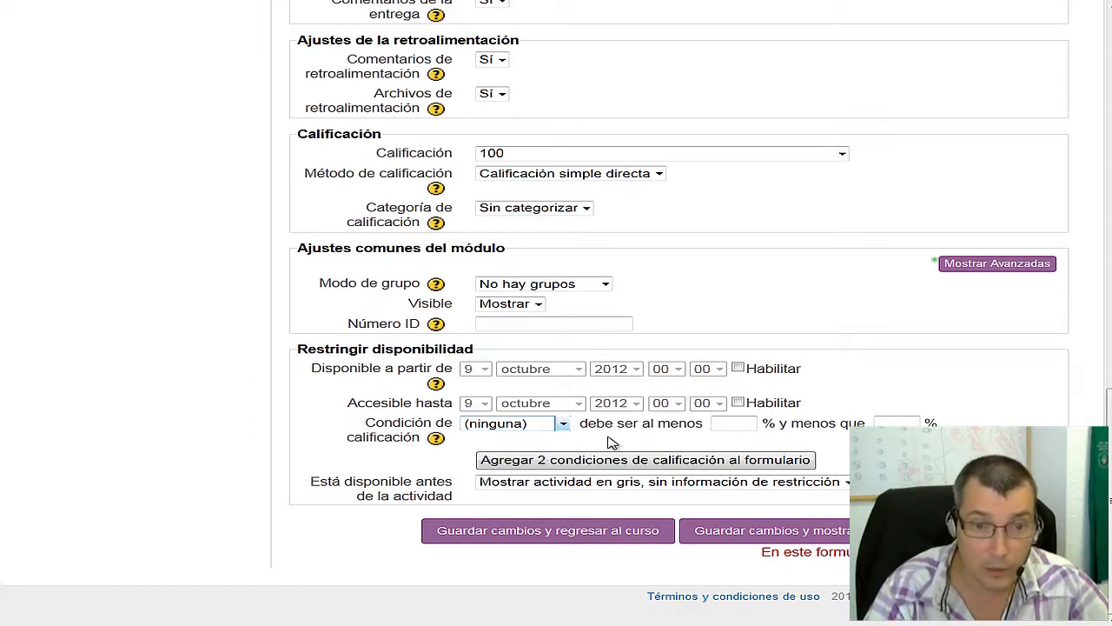
left_click(563, 426)
left_click(608, 440)
Restrict the task's availability with the grade condition Total del curso, requiring at least 20%
left_click(561, 425)
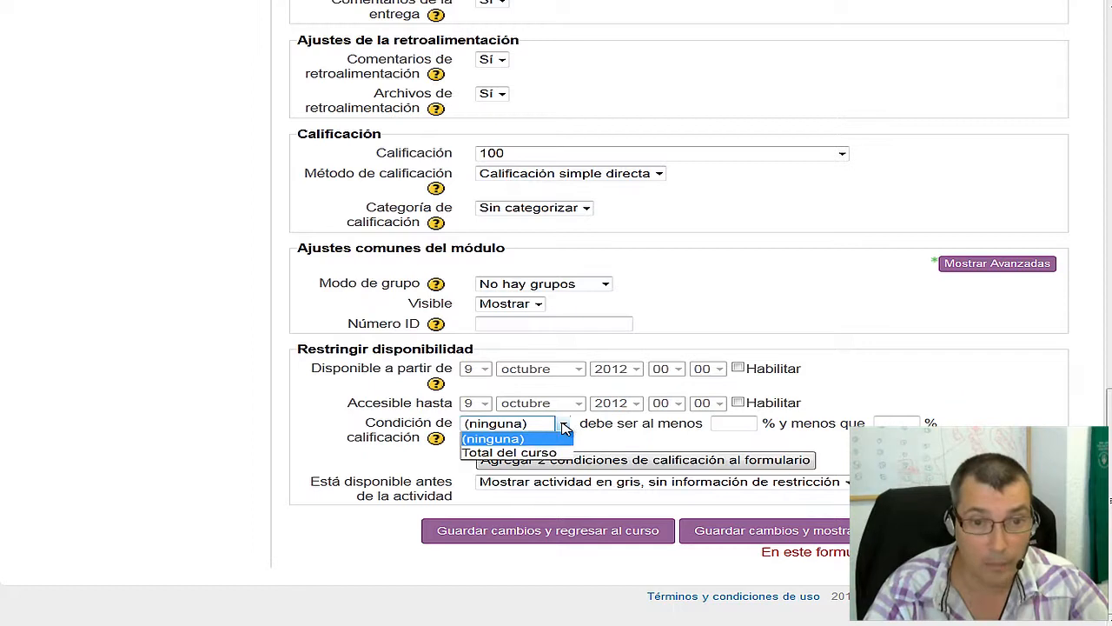
left_click(530, 454)
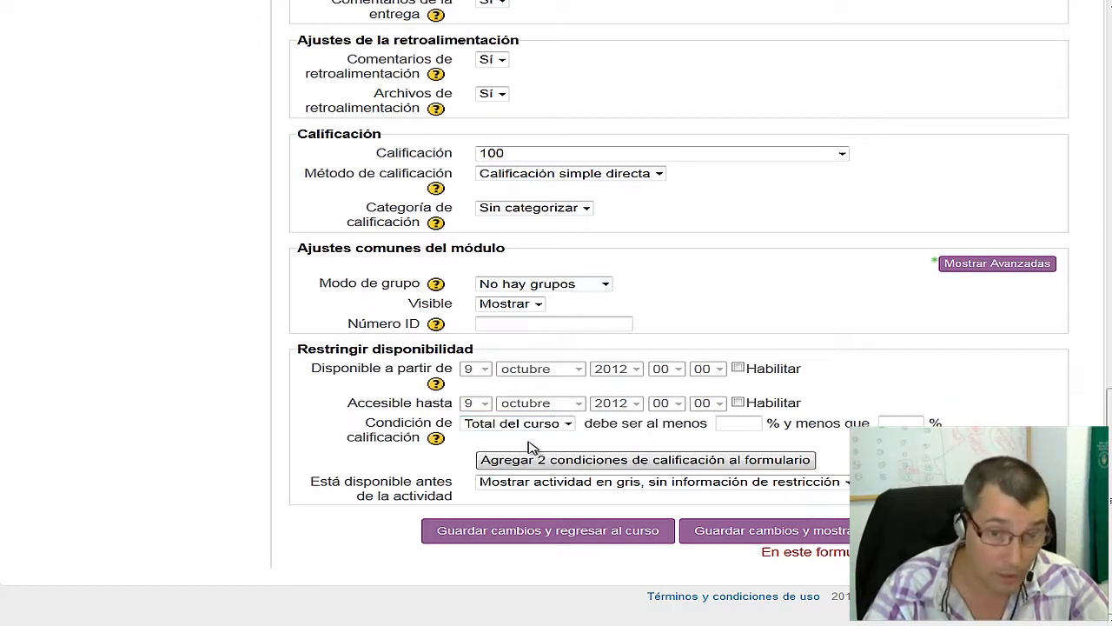
left_click(749, 421)
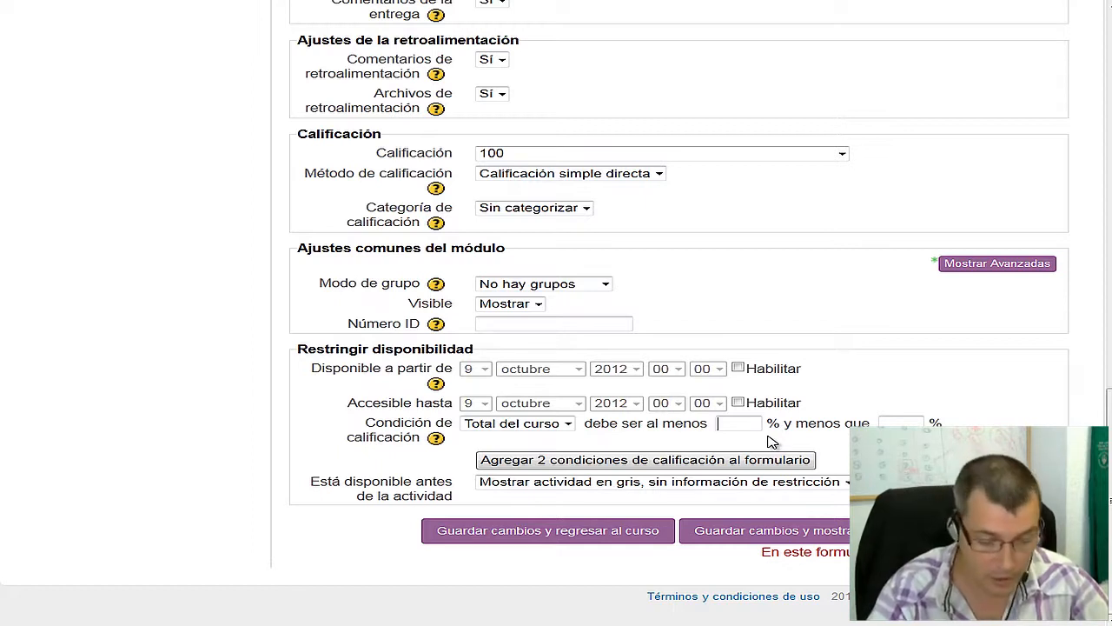
type("20")
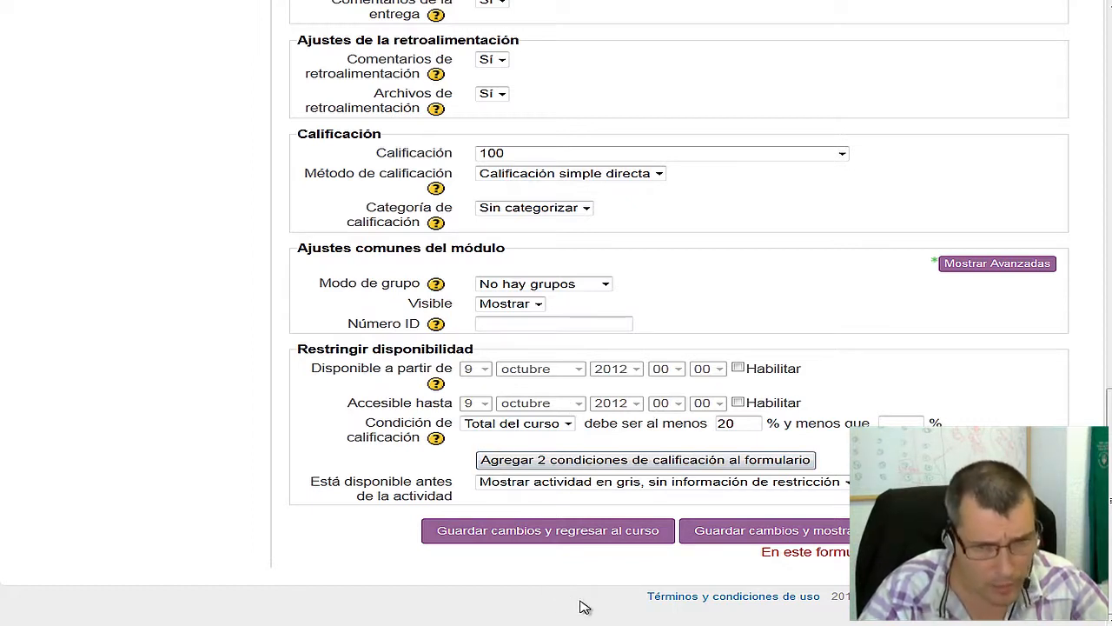
Save the task and display it, reviewing its description and the Sumario de calificaciones
left_click(738, 541)
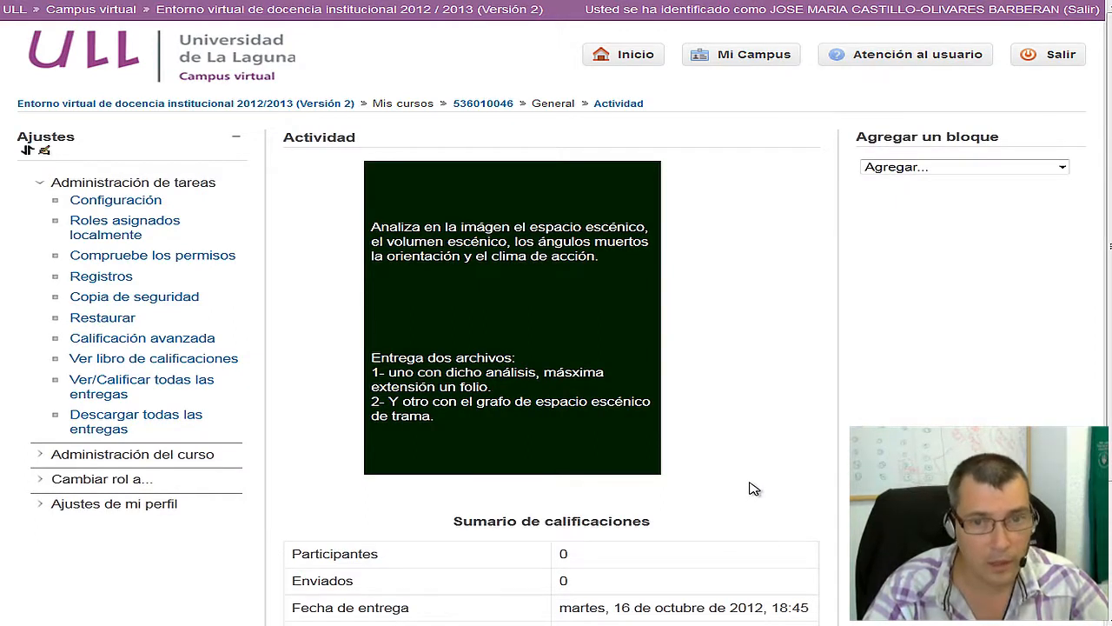
scroll(753, 489, "down", 3)
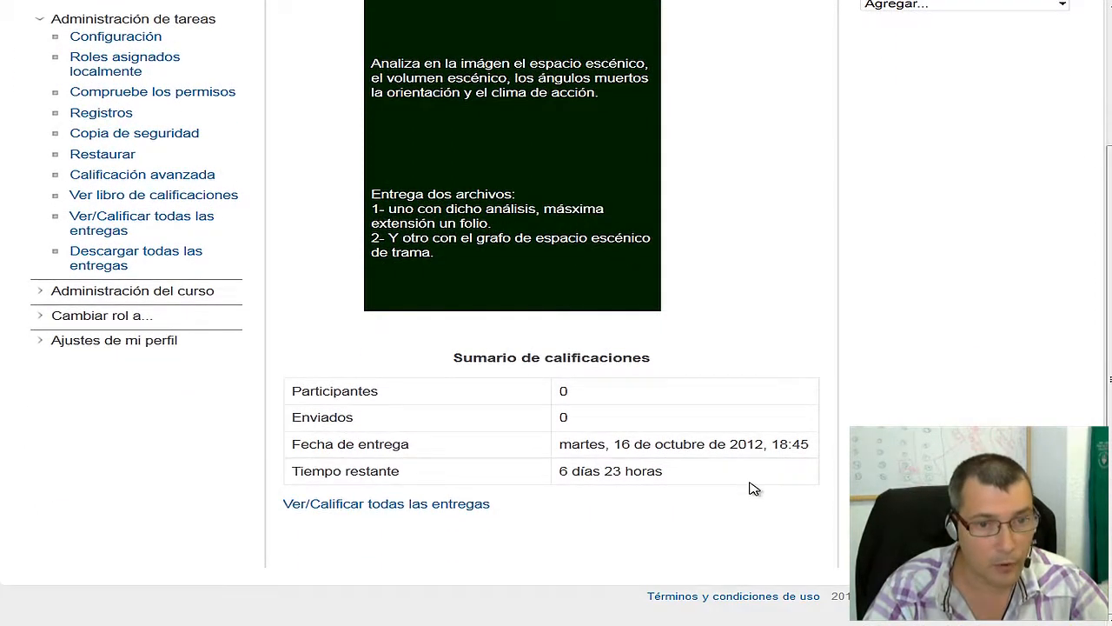
scroll(754, 489, "up", 3)
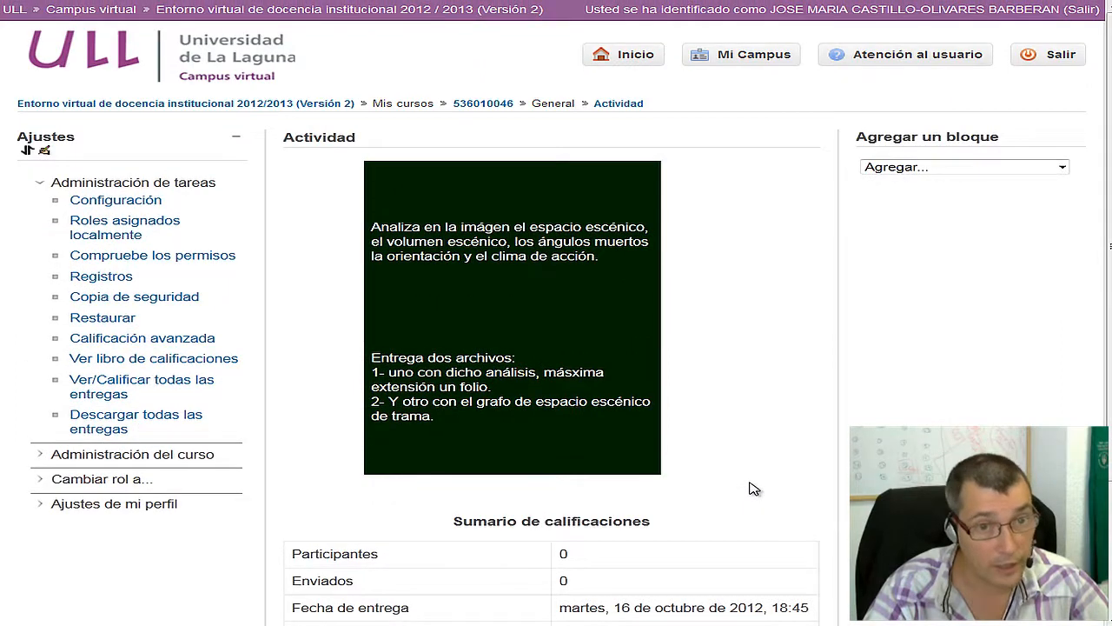
scroll(591, 318, "down", 3)
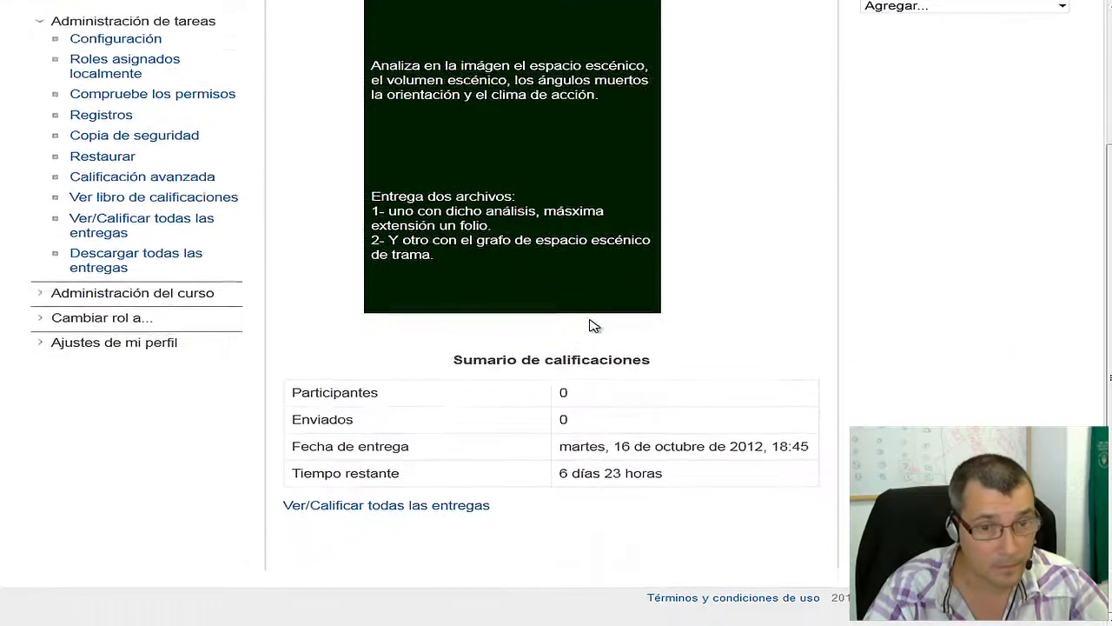